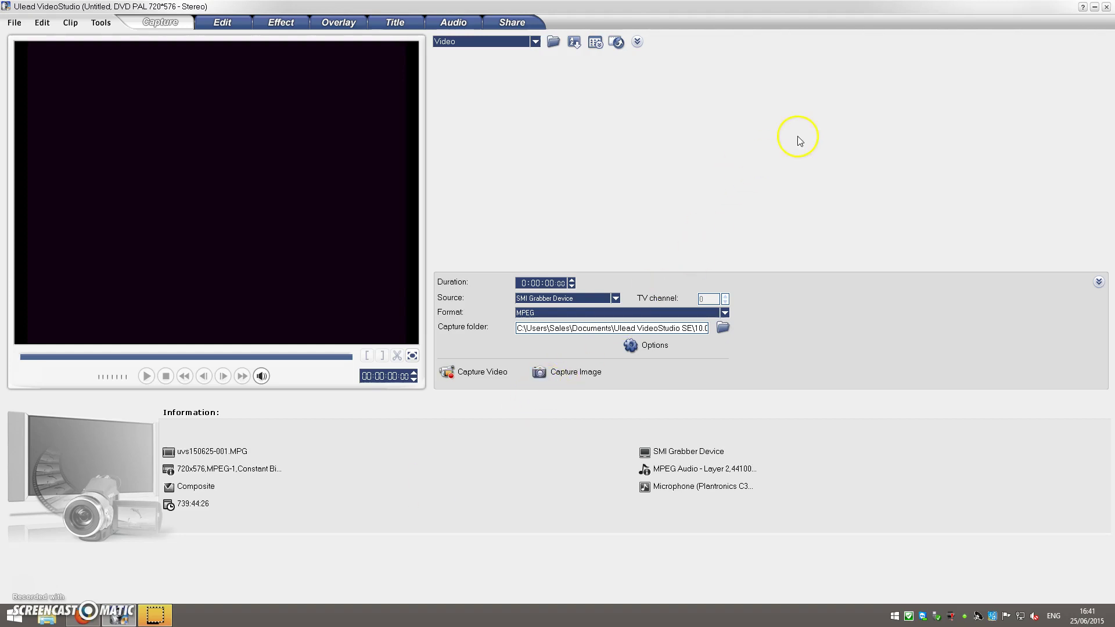
# Close VideoStudio and open its desktop shortcut's Properties window, moved toward the screen centre.
pyautogui.click(1106, 8)
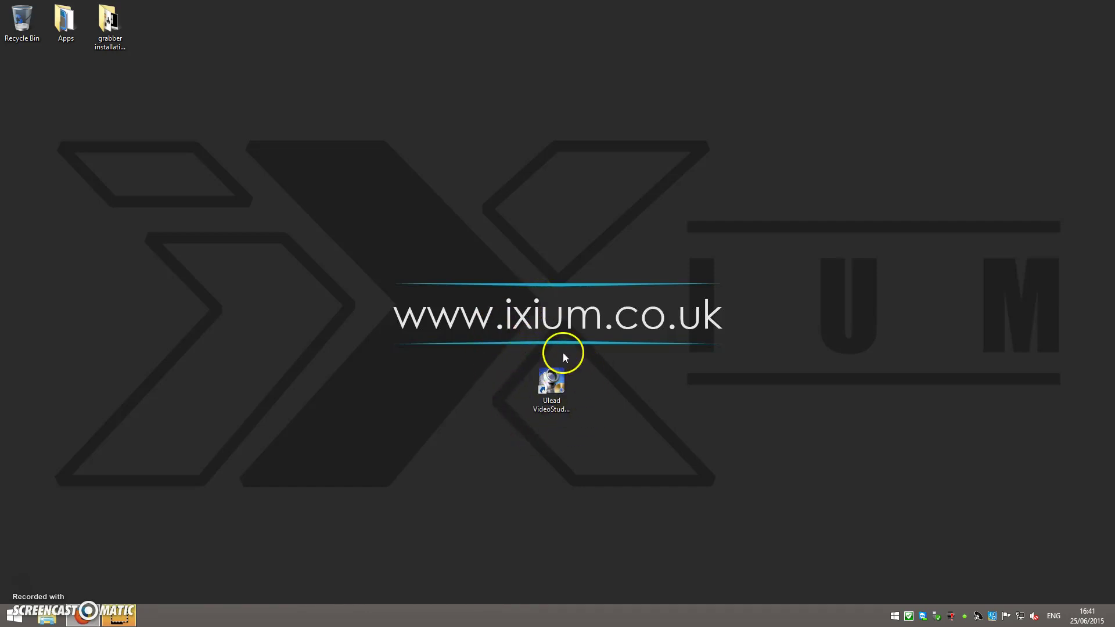
pyautogui.click(550, 383)
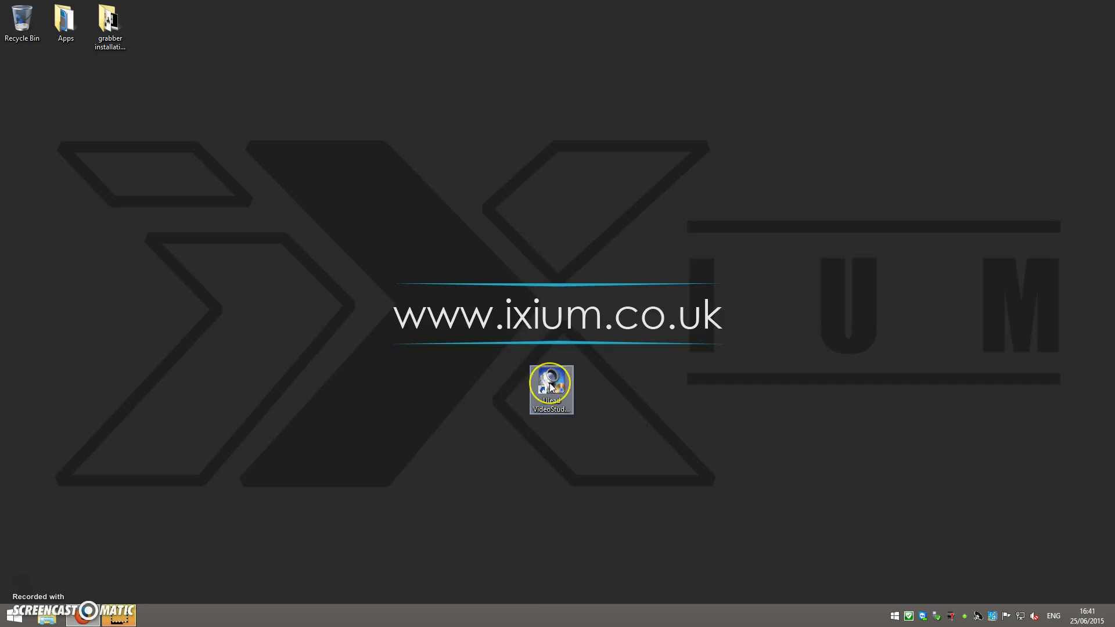
pyautogui.rightClick(551, 385)
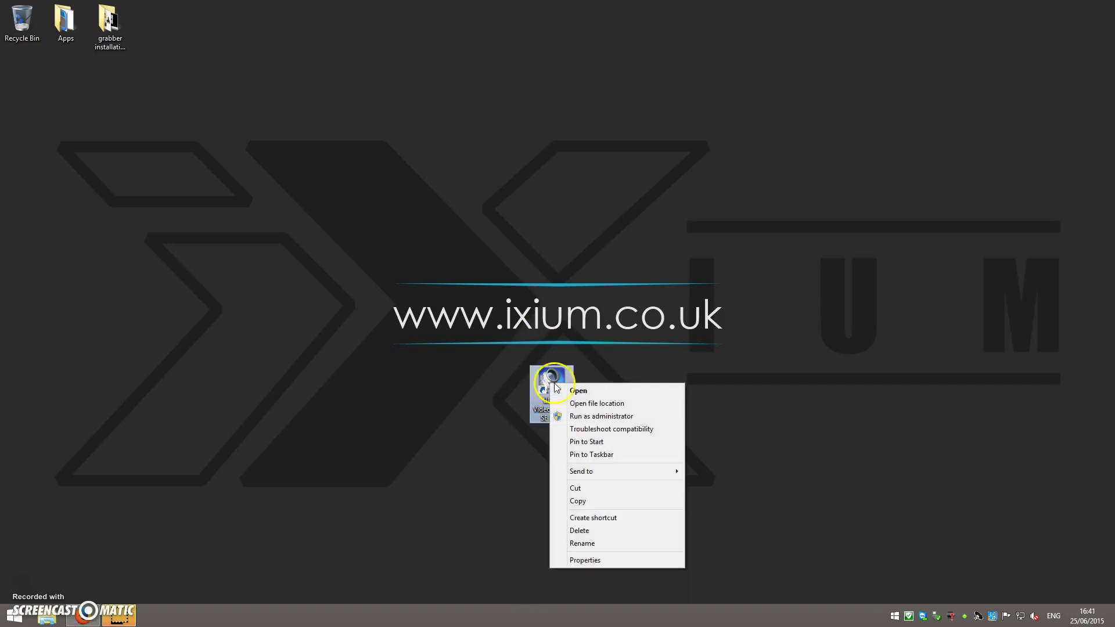
pyautogui.click(588, 559)
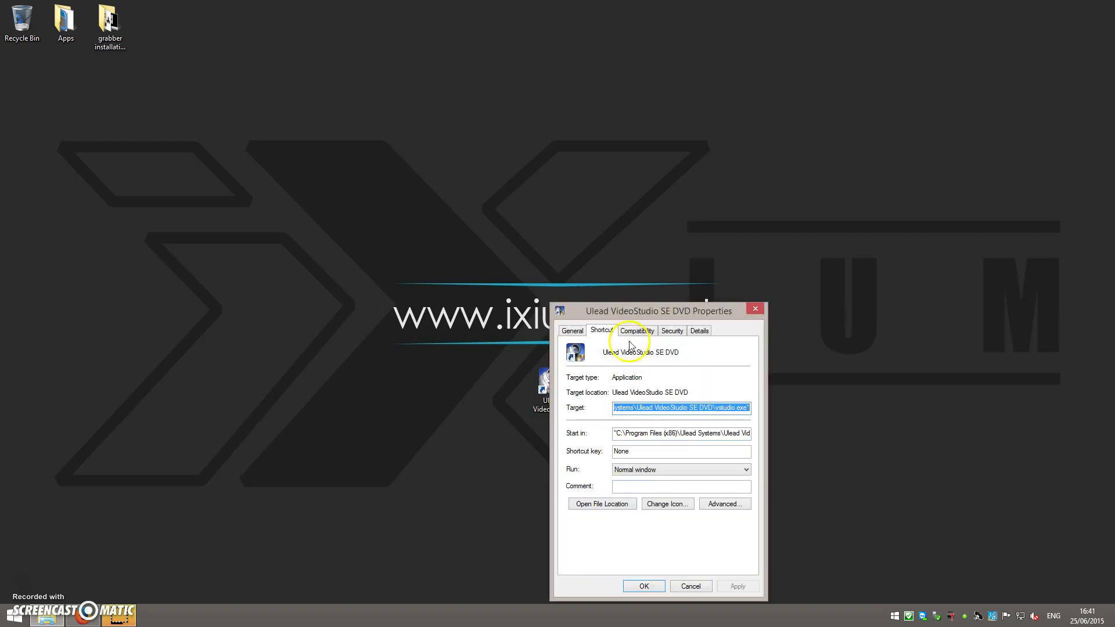
pyautogui.moveTo(633, 307)
pyautogui.mouseDown()
pyautogui.moveTo(486, 172)
pyautogui.moveTo(502, 107)
pyautogui.mouseUp()
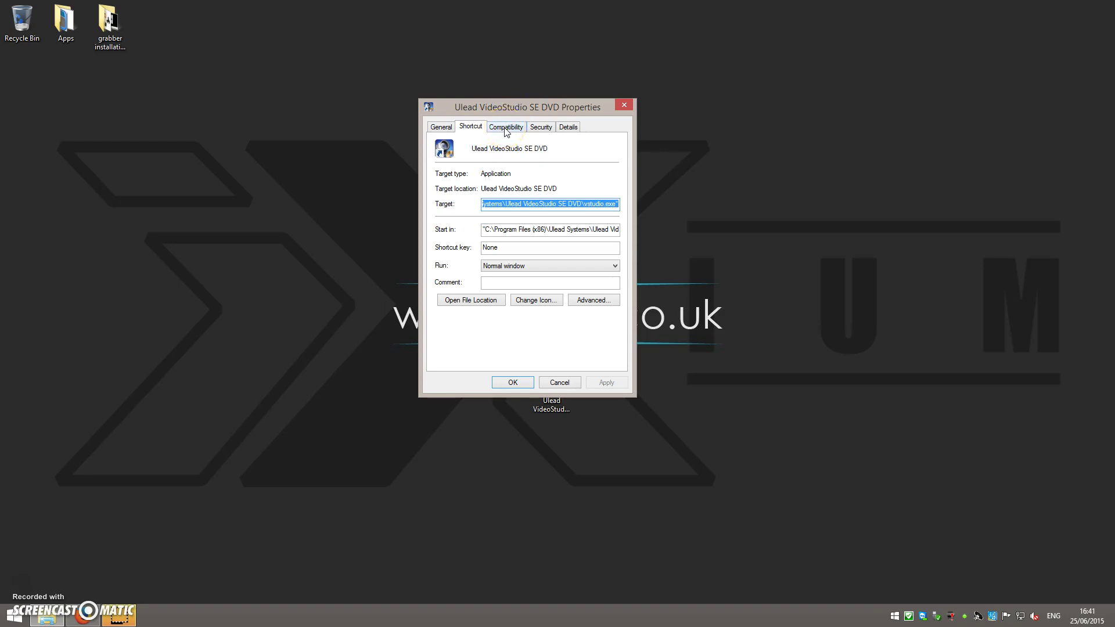
# Set the shortcut to Windows XP (Service Pack 3) compatibility mode with Run as administrator.
pyautogui.click(506, 129)
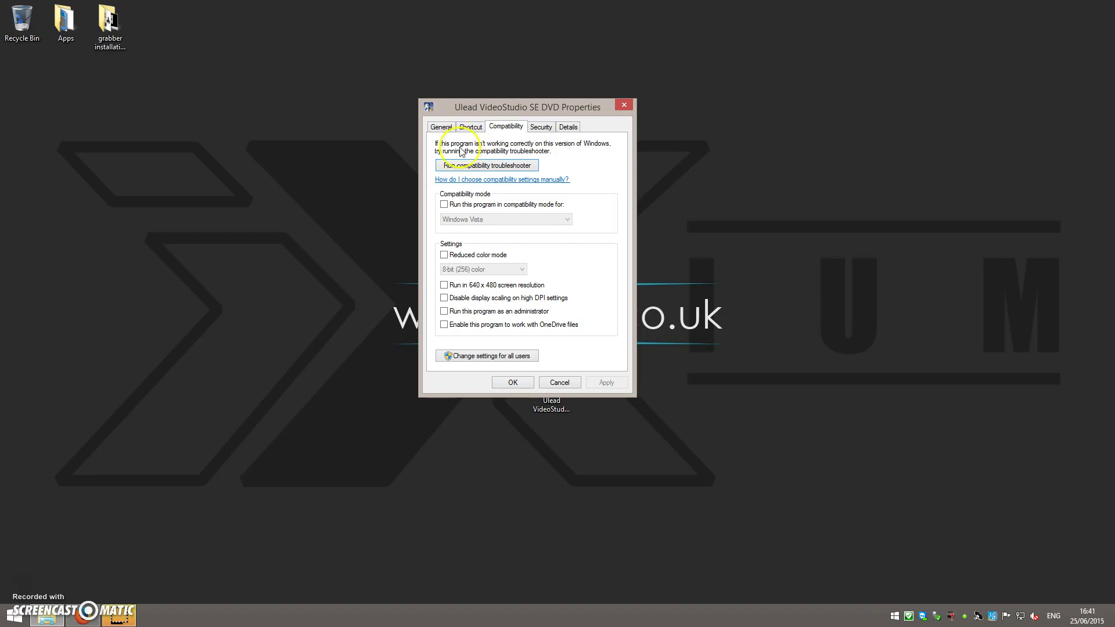
pyautogui.click(444, 205)
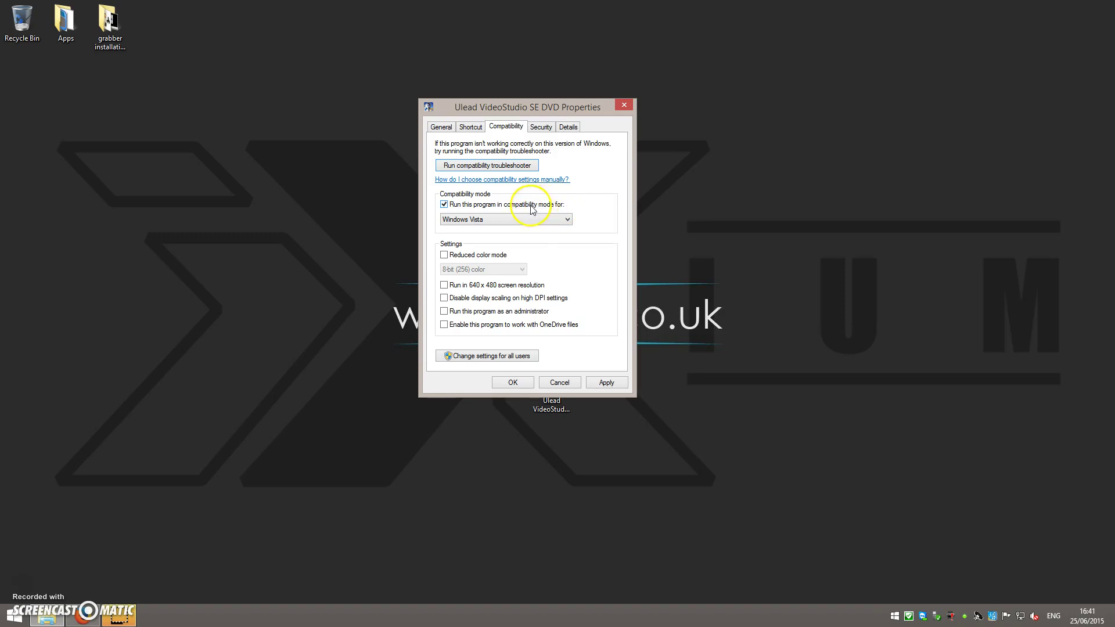
pyautogui.click(463, 222)
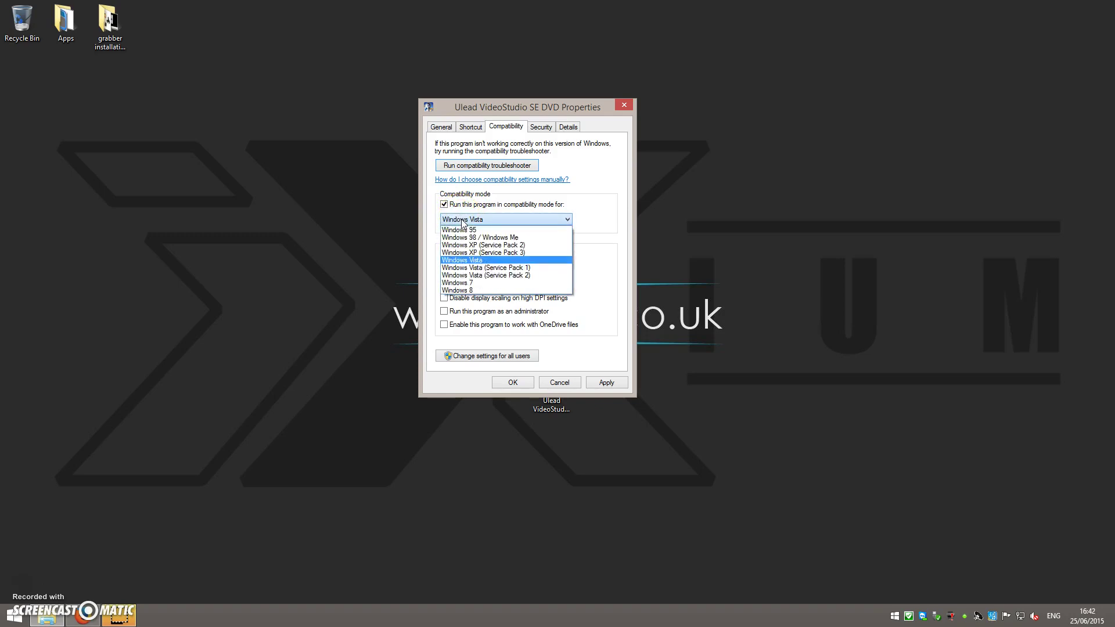
pyautogui.click(481, 253)
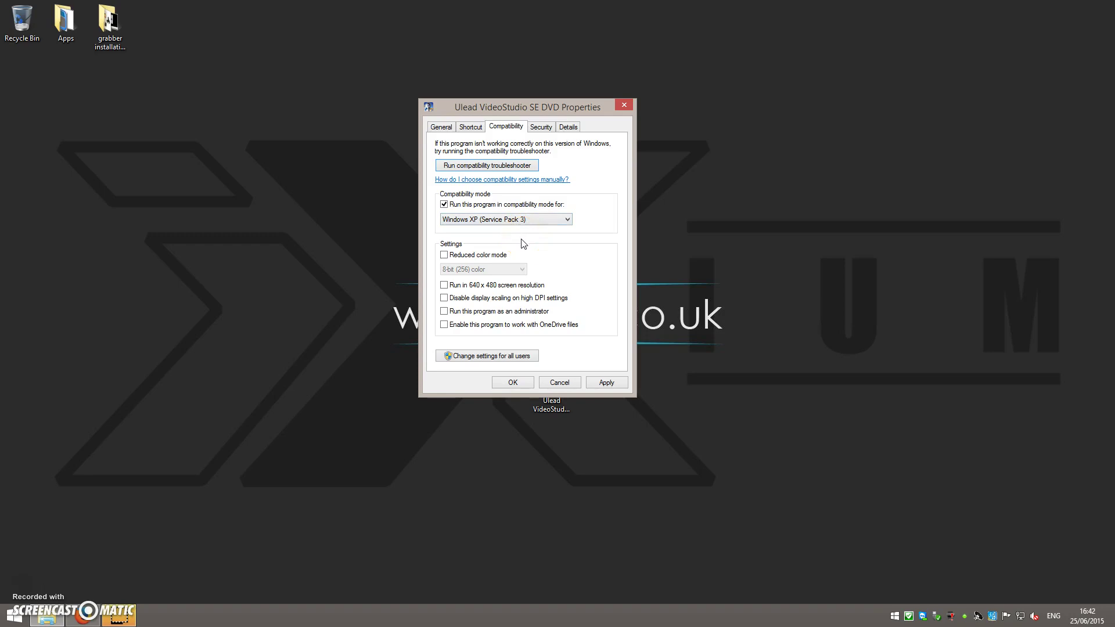
pyautogui.click(444, 312)
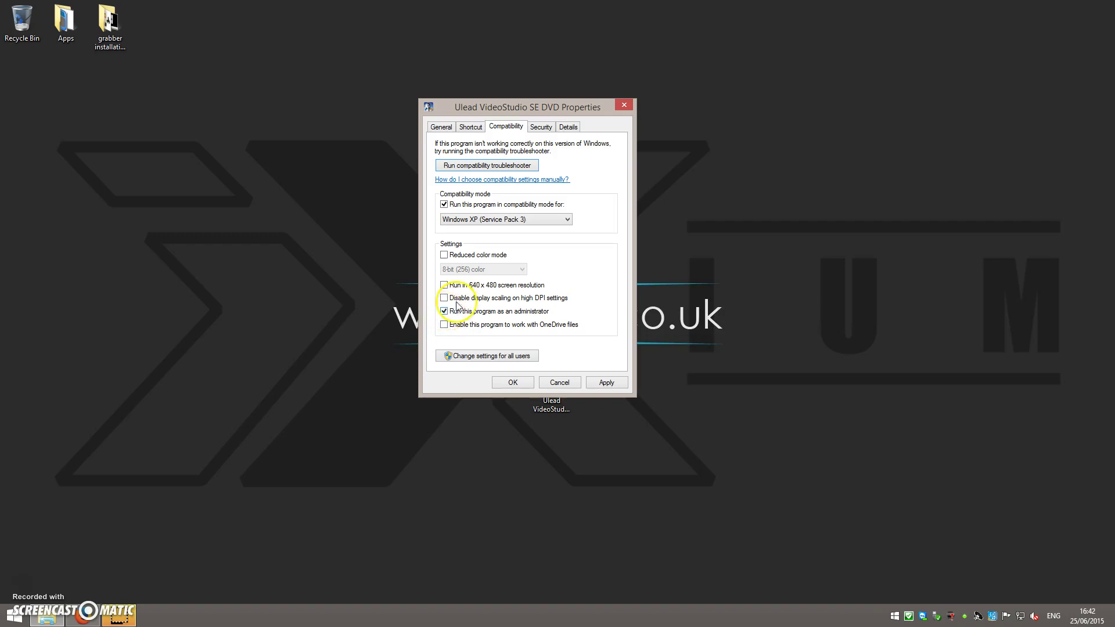
pyautogui.click(511, 383)
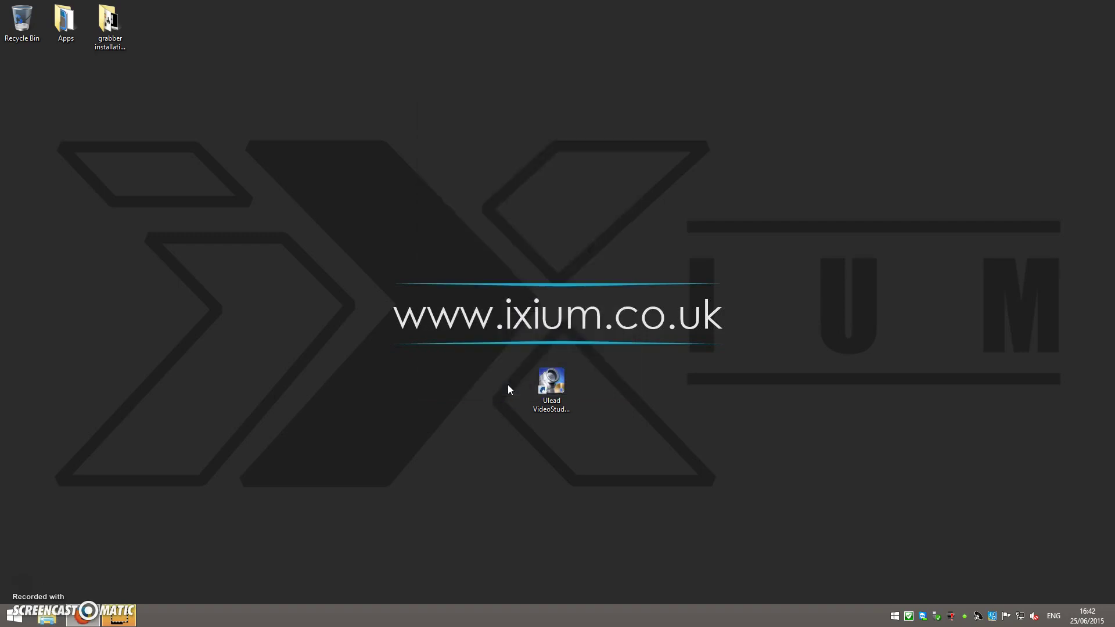
# Relaunch VideoStudio from its desktop shortcut and start the VideoStudio Editor.
pyautogui.click(559, 386)
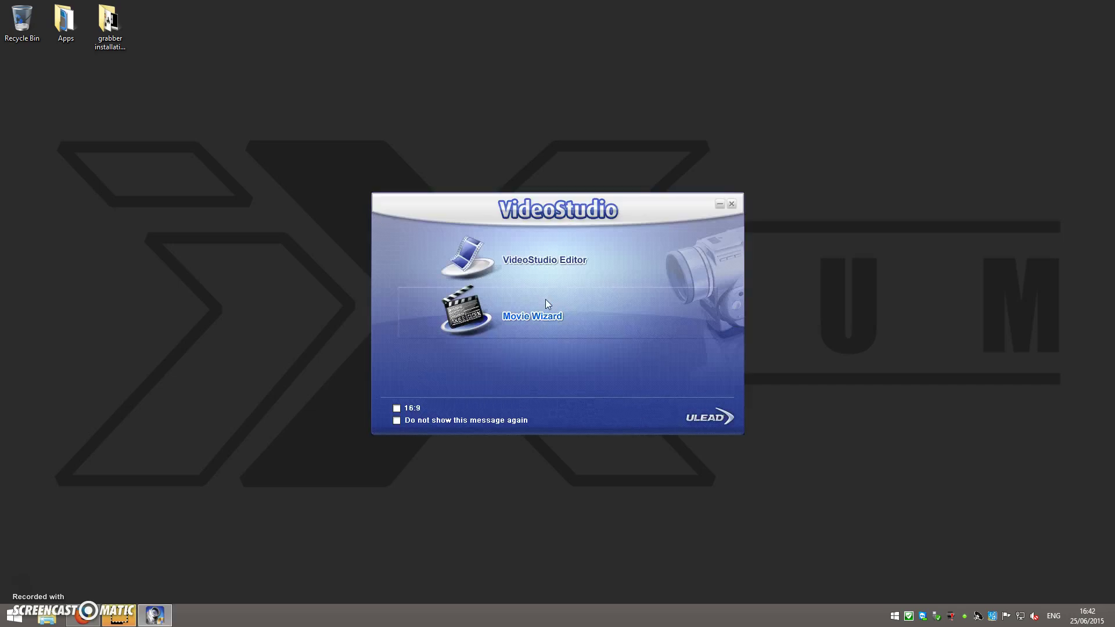
pyautogui.click(537, 258)
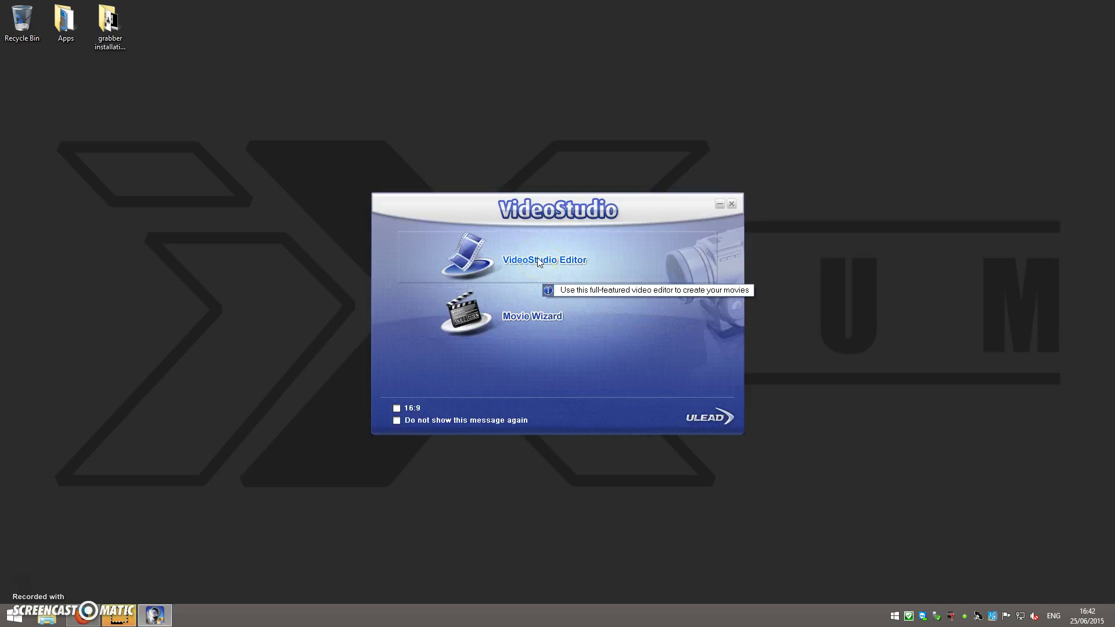
pyautogui.click(537, 259)
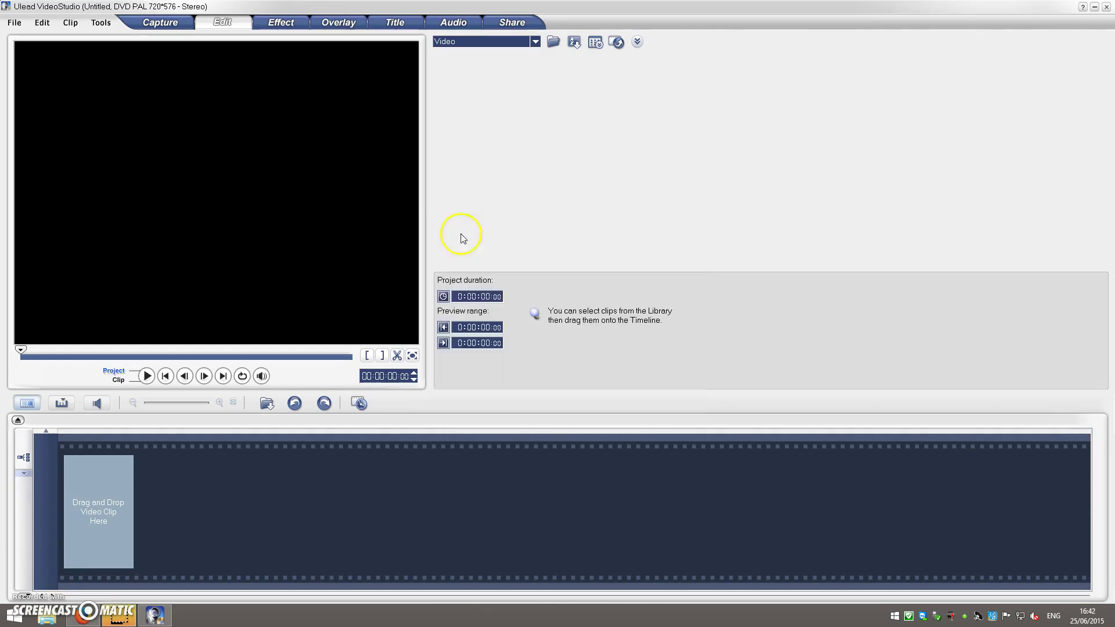
# Open Capture Video in the Capture step and accept Lower Field First field order.
pyautogui.click(156, 23)
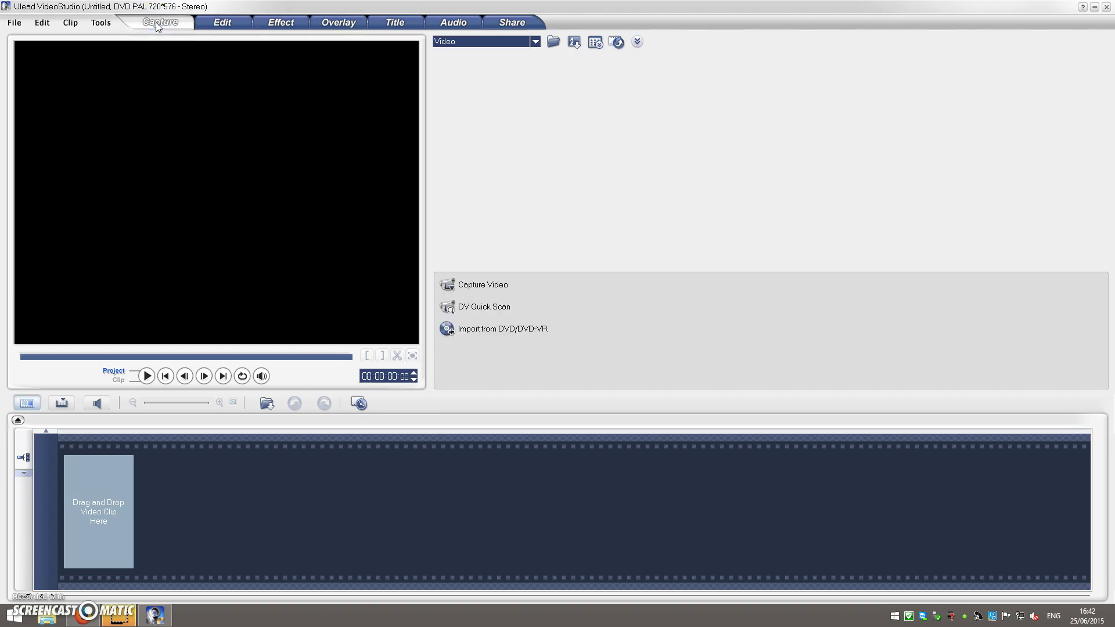
pyautogui.click(480, 290)
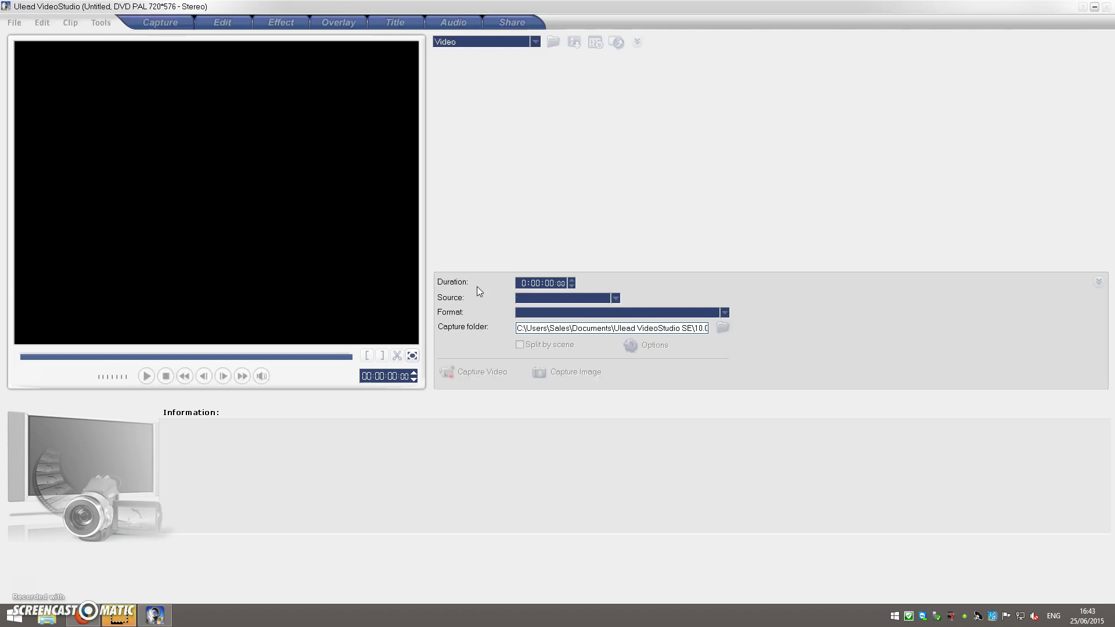
pyautogui.click(557, 372)
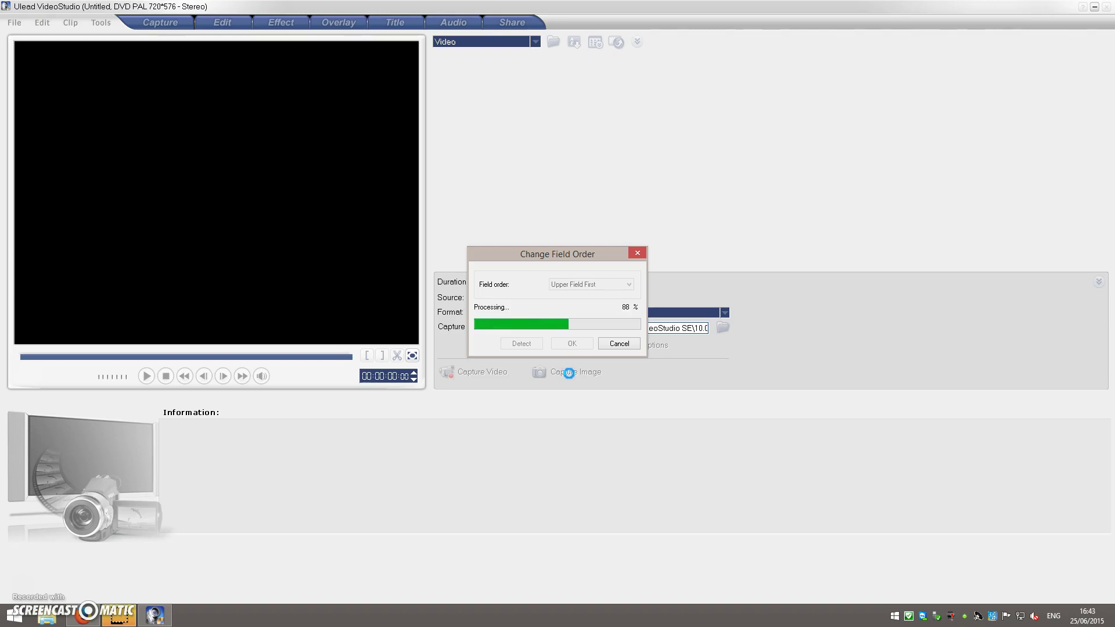
pyautogui.click(572, 343)
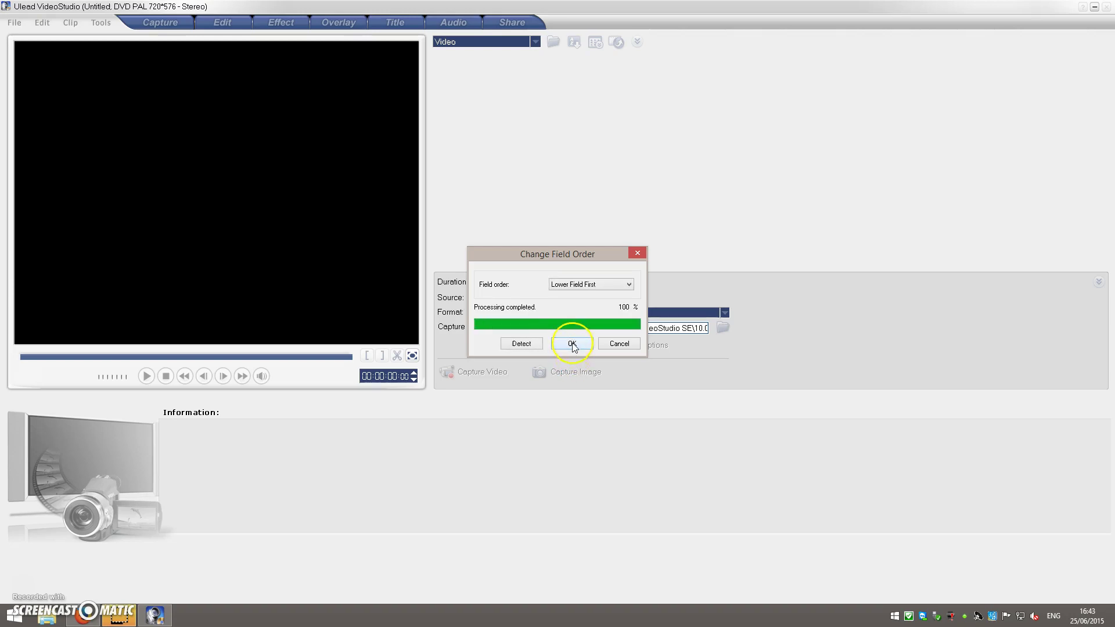
pyautogui.click(587, 400)
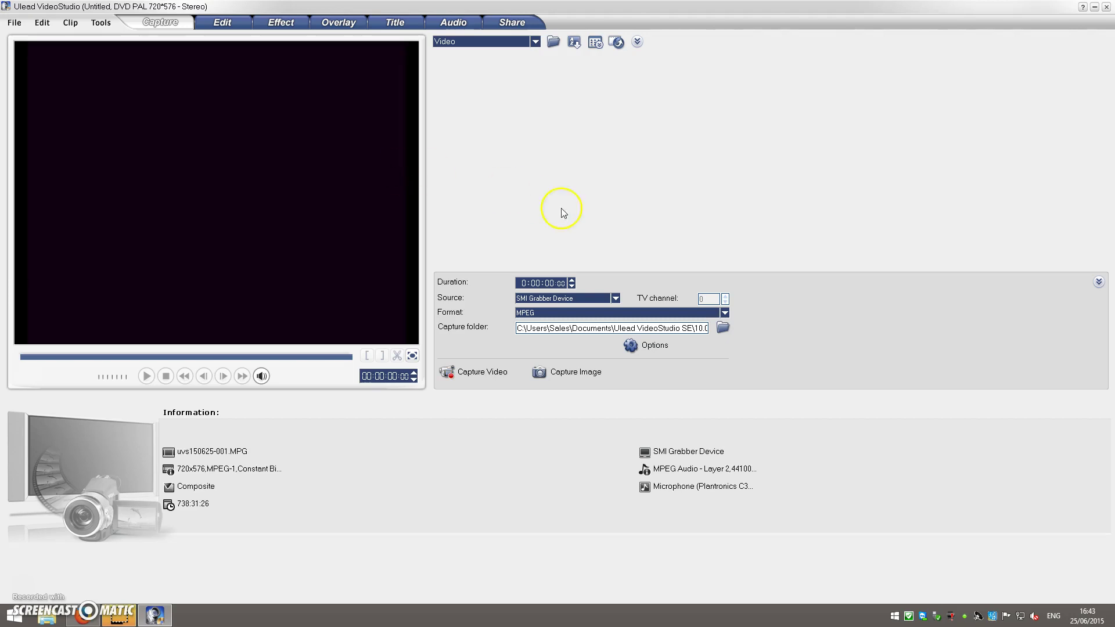
# Open the Video and Audio Capture Property Settings from the capture Options list.
pyautogui.click(646, 348)
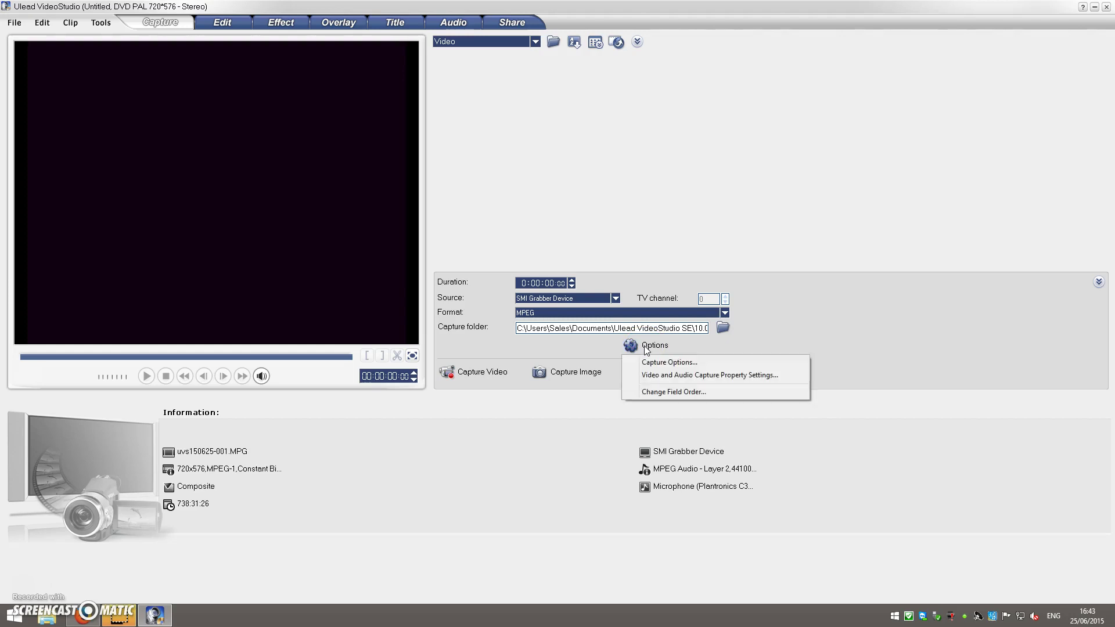
pyautogui.click(656, 375)
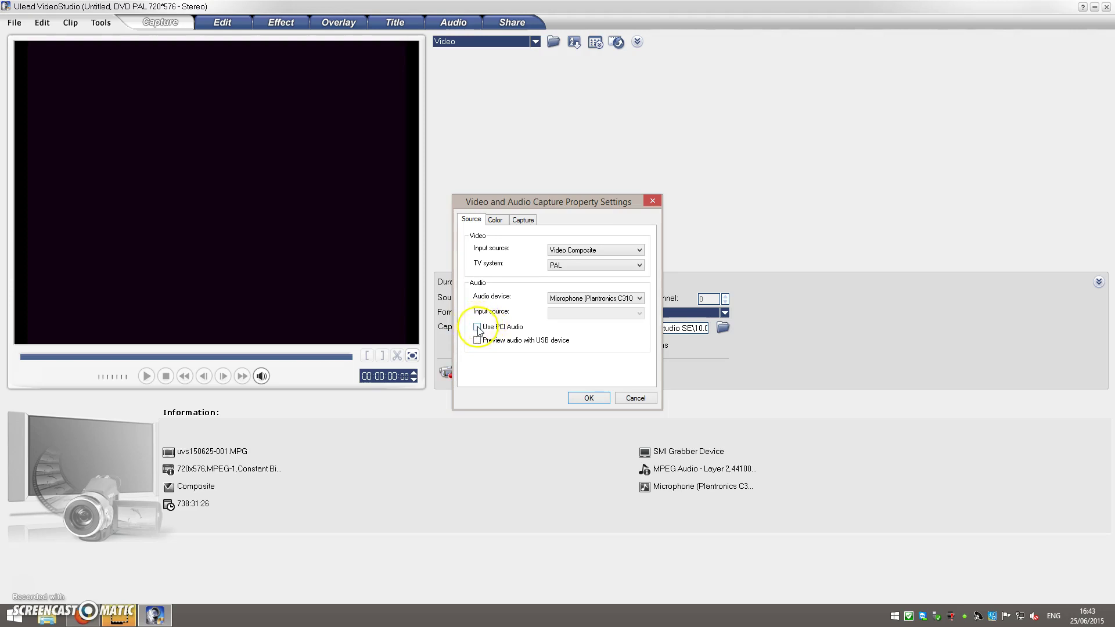
pyautogui.click(589, 398)
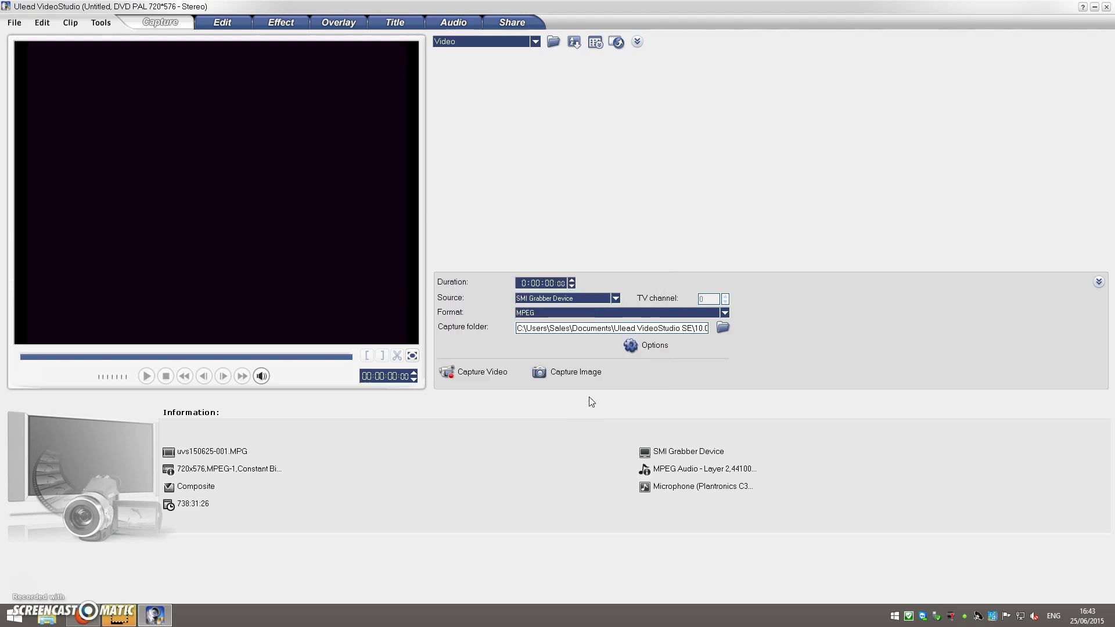